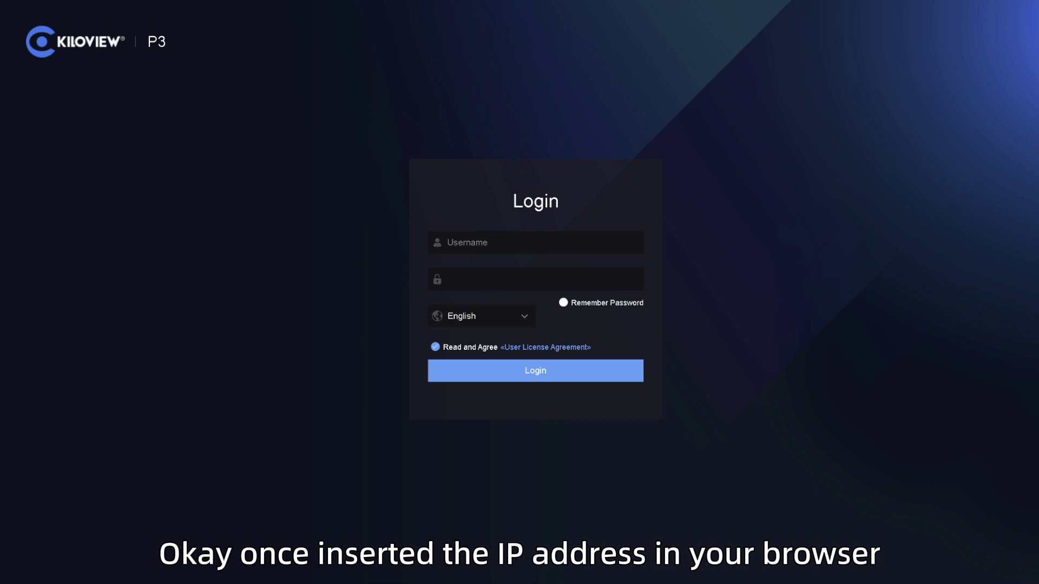
Step: Log in to the P3 web UI with the default admin credentials
left_click(535, 242)
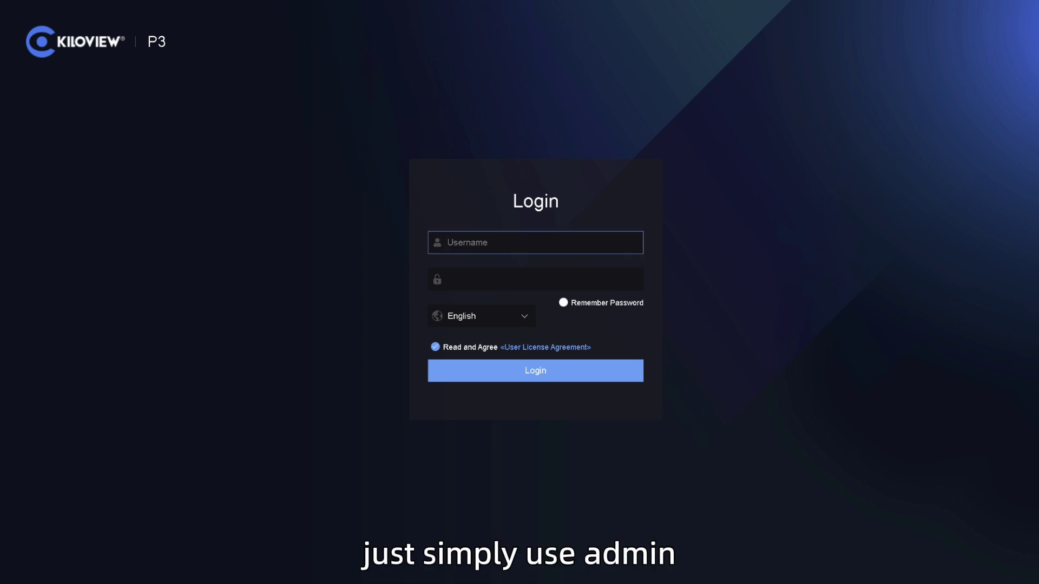
left_click(535, 279)
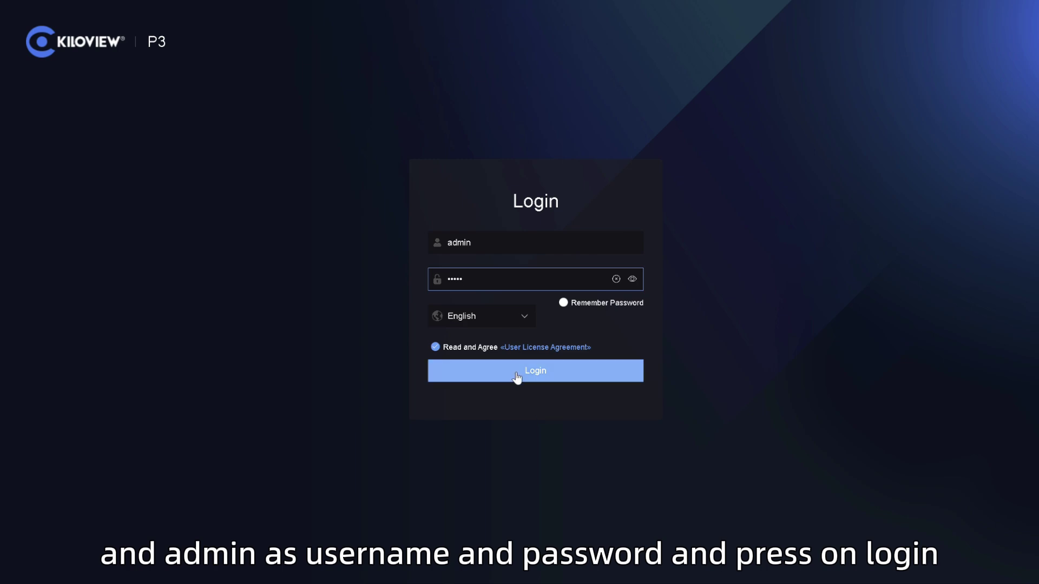
left_click(518, 377)
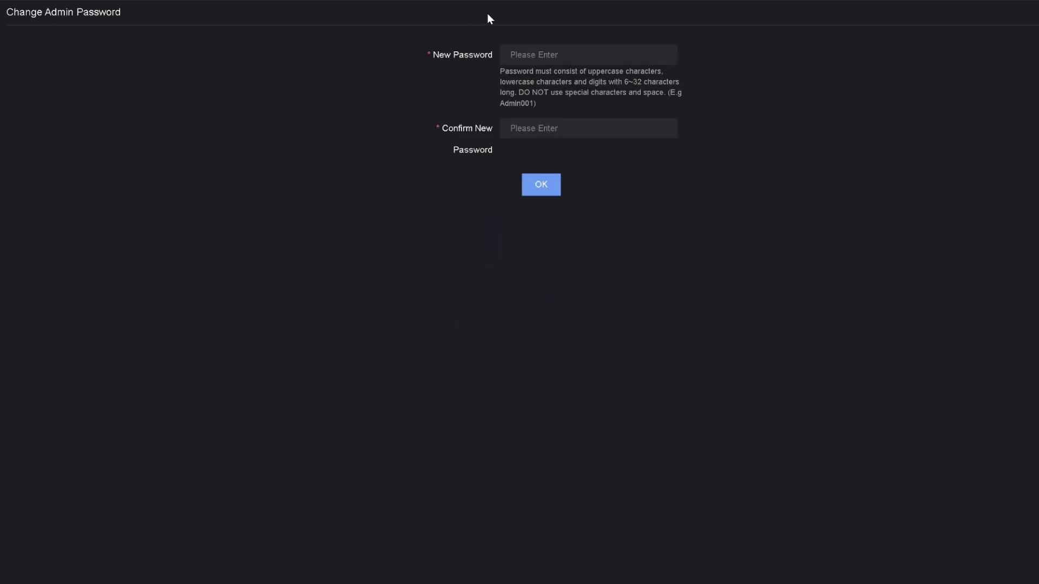
Step: Set and confirm a new, stronger admin password and save it
left_click(656, 178)
left_click(541, 54)
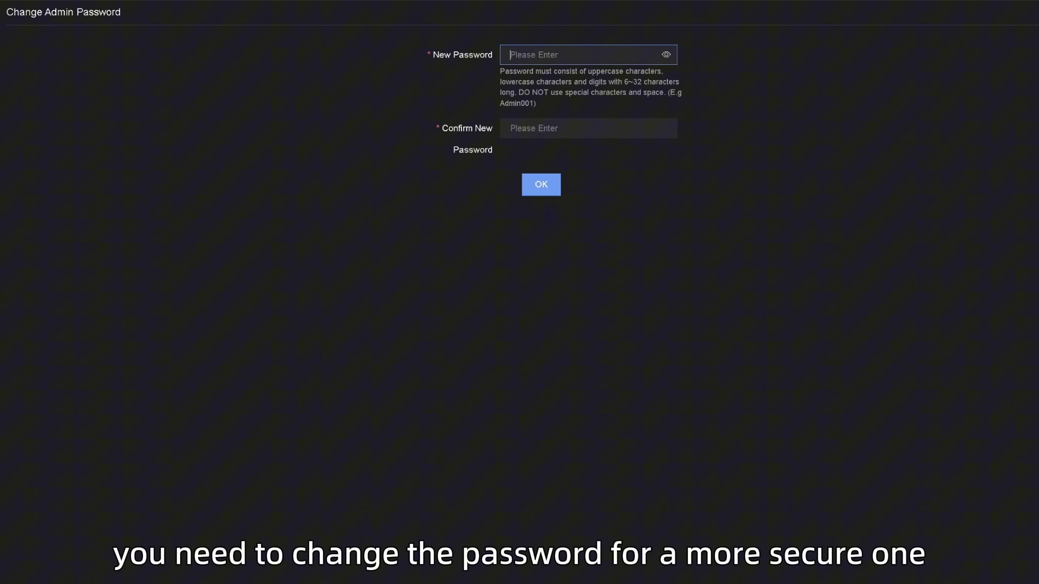
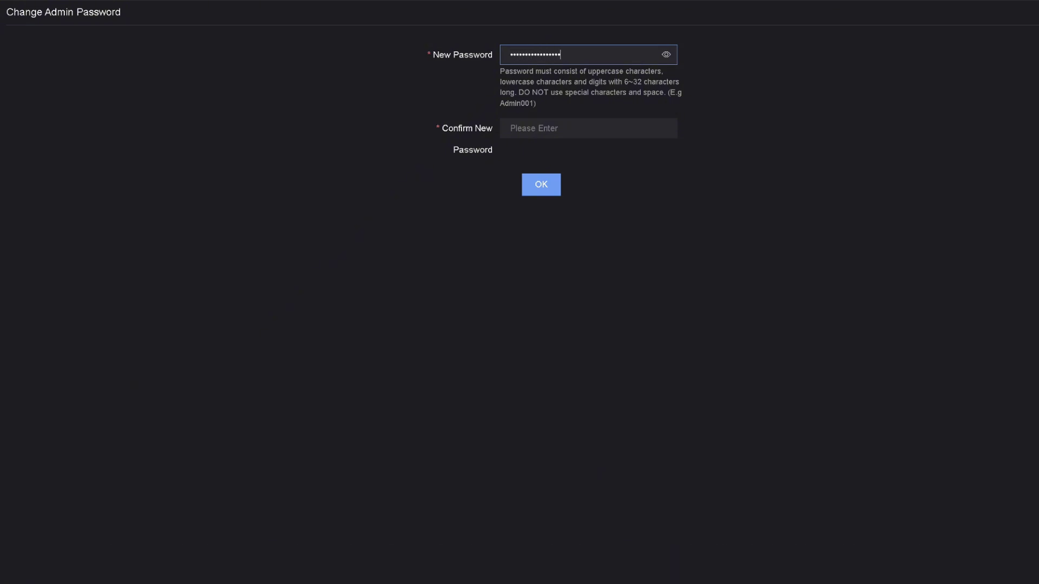
key("ctrl+a")
key("Tab")
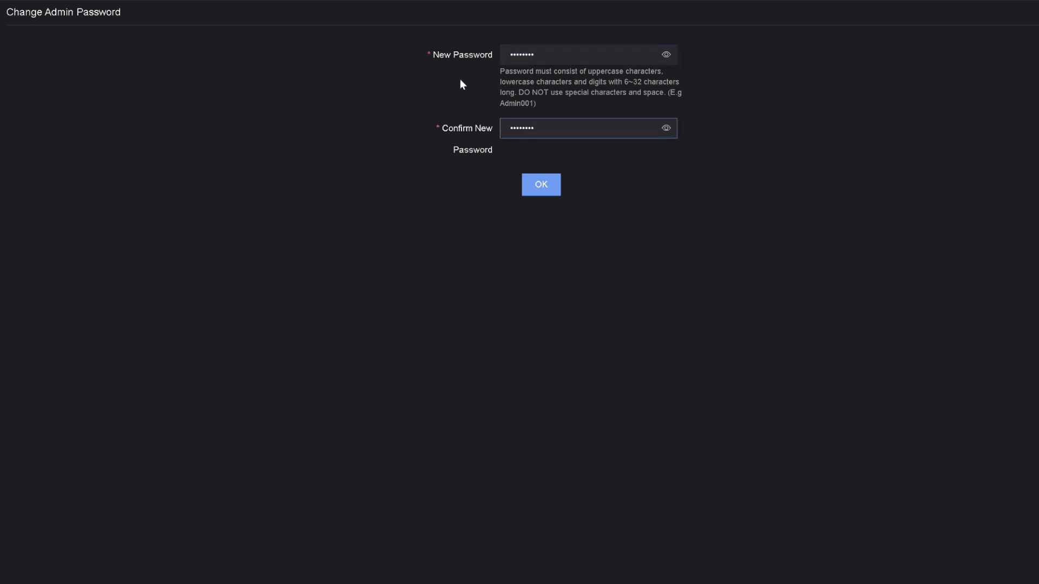
left_click(539, 189)
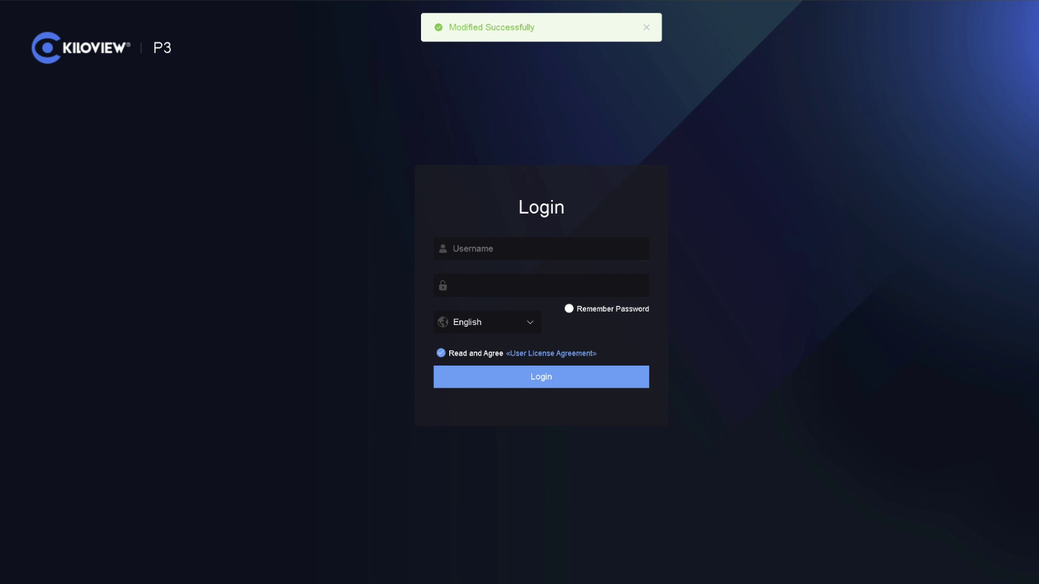
Step: Log back in as admin using the new password
type("admin")
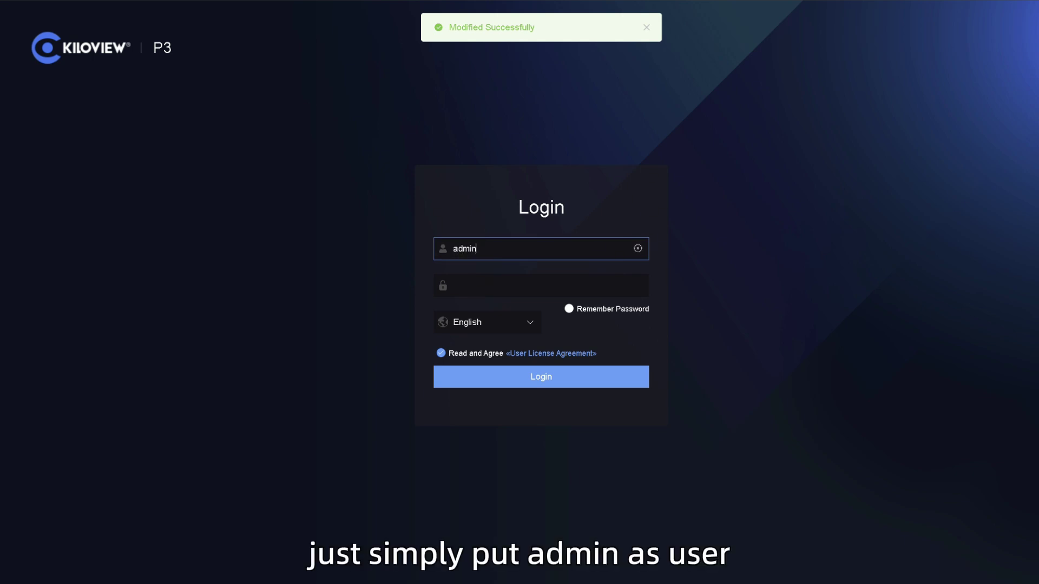
left_click(541, 285)
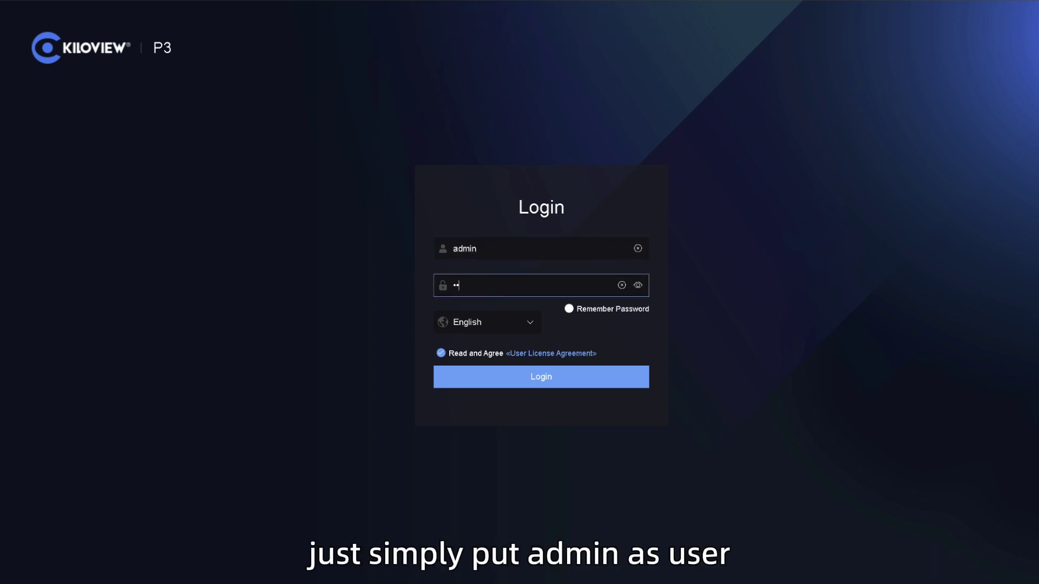
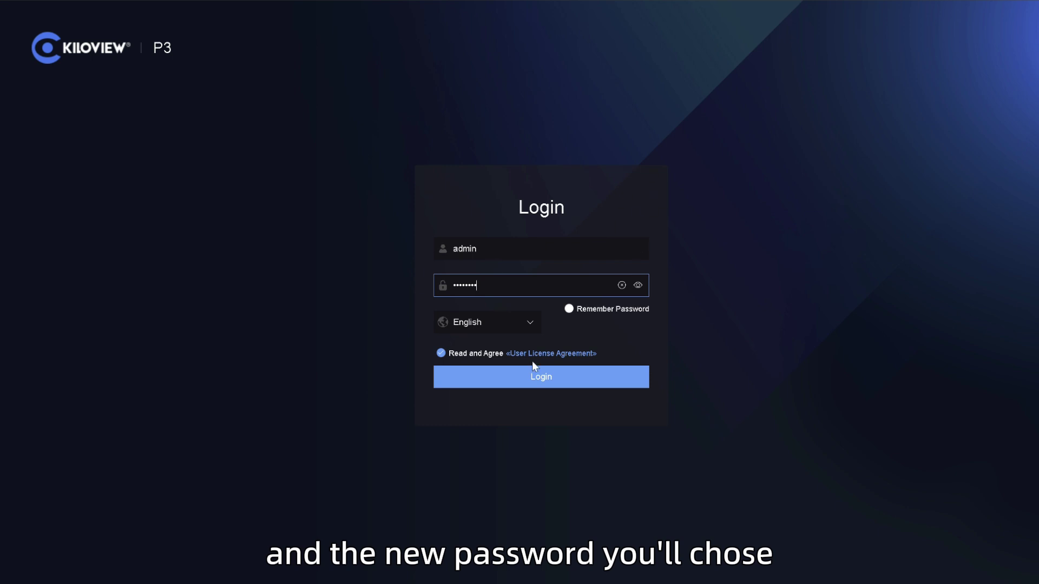
left_click(528, 384)
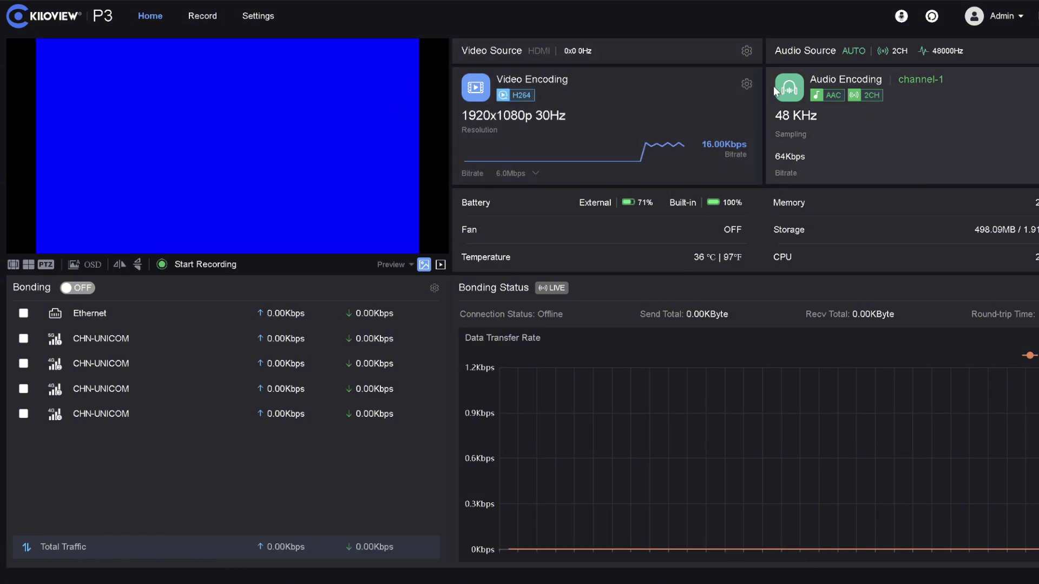
left_click(746, 85)
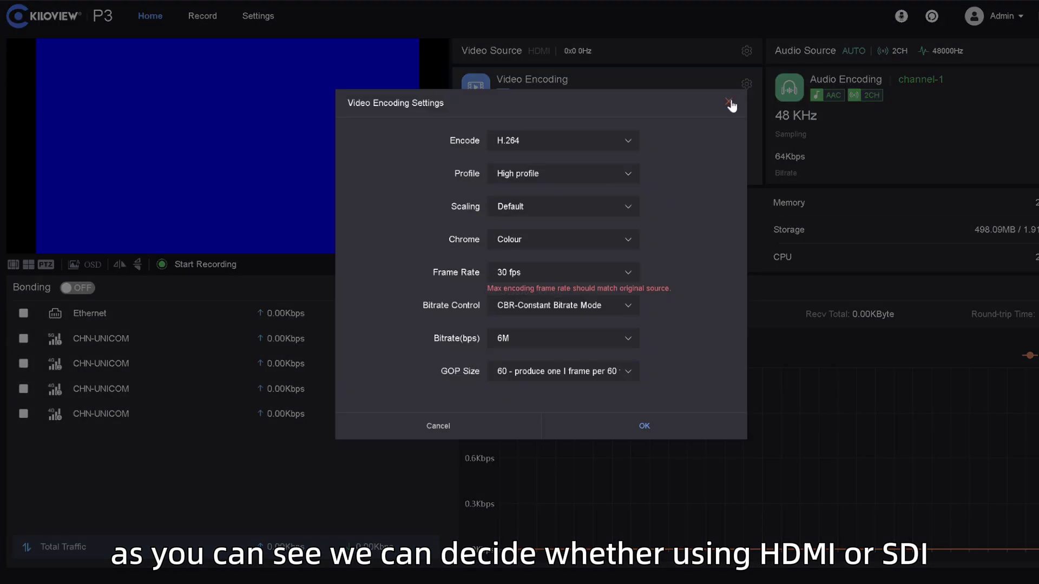
left_click(568, 142)
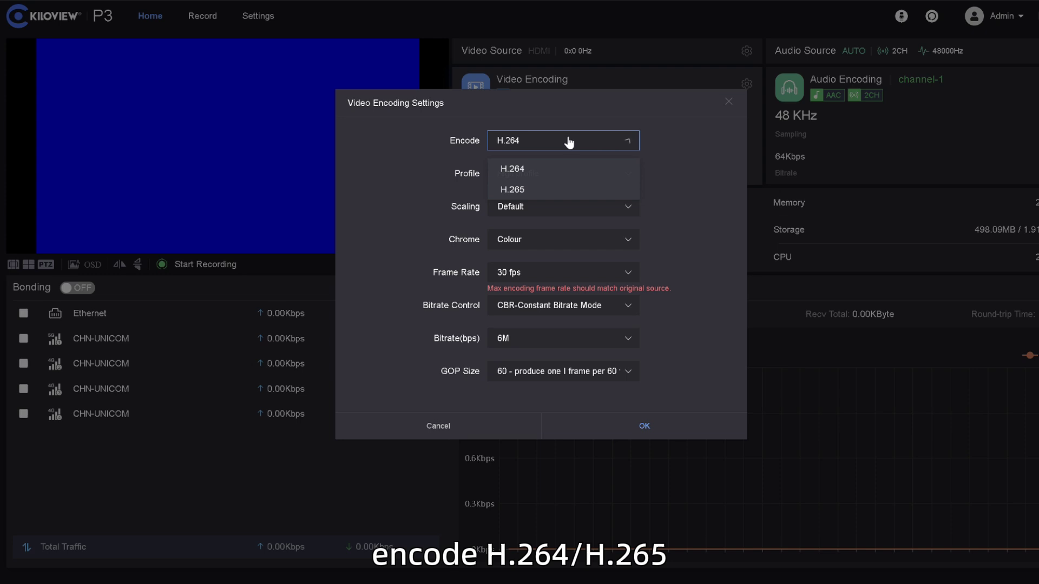
left_click(674, 131)
left_click(729, 102)
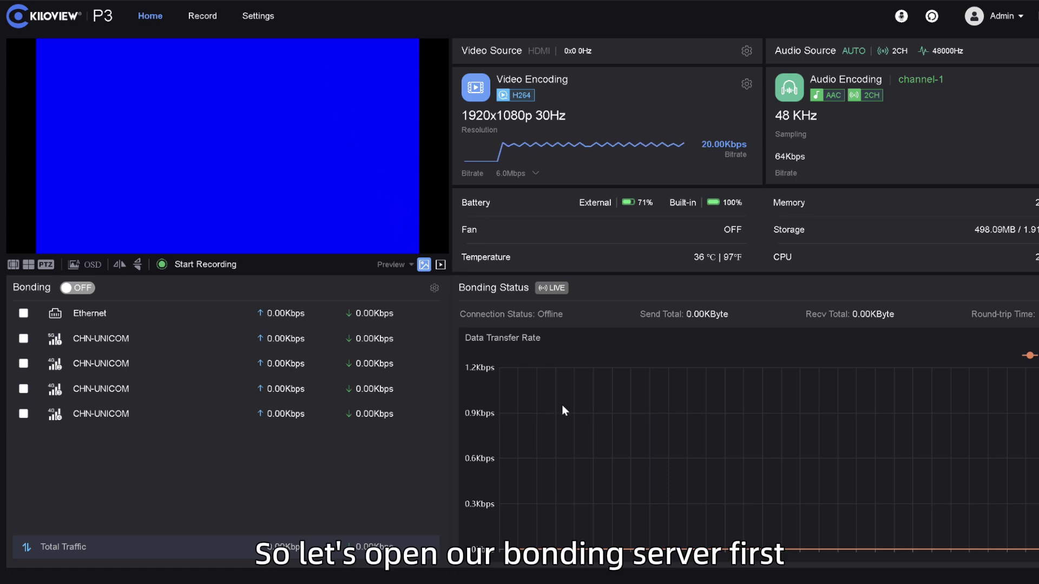
Step: In KiloLink Server Pro, enable Maintenance mode and open the Add device form
left_click(653, 582)
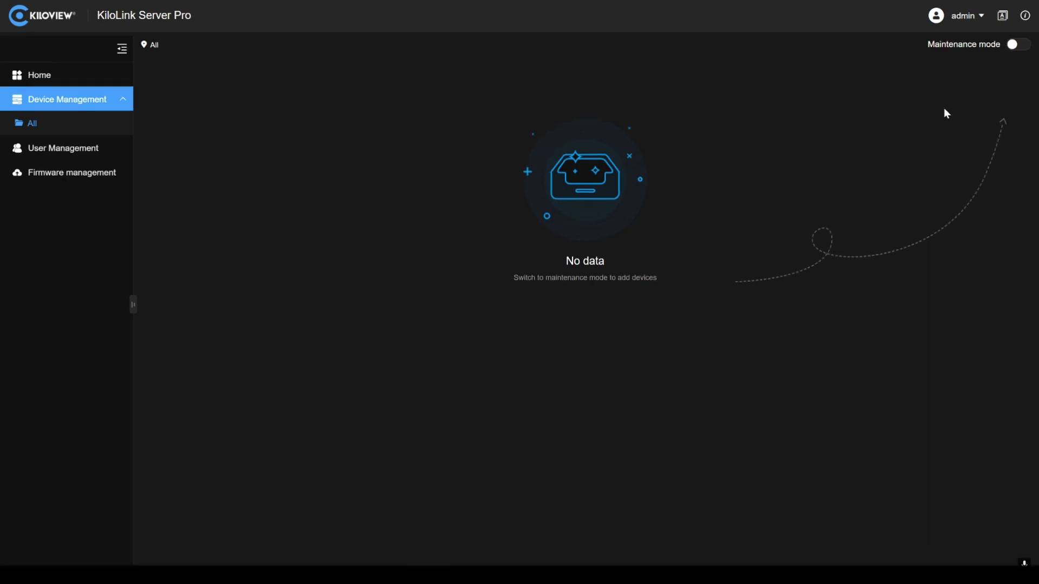
left_click(1015, 49)
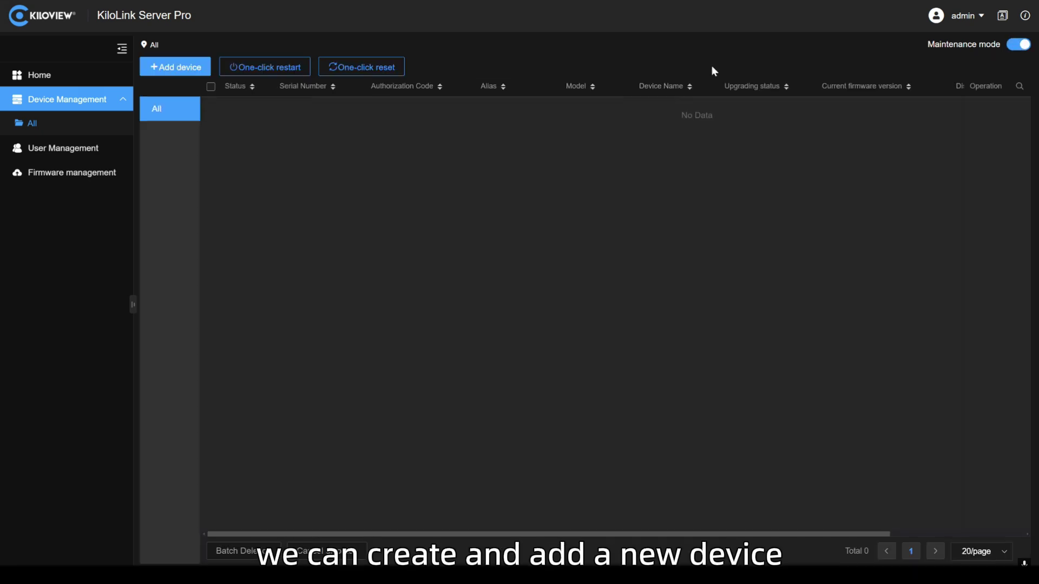
left_click(176, 72)
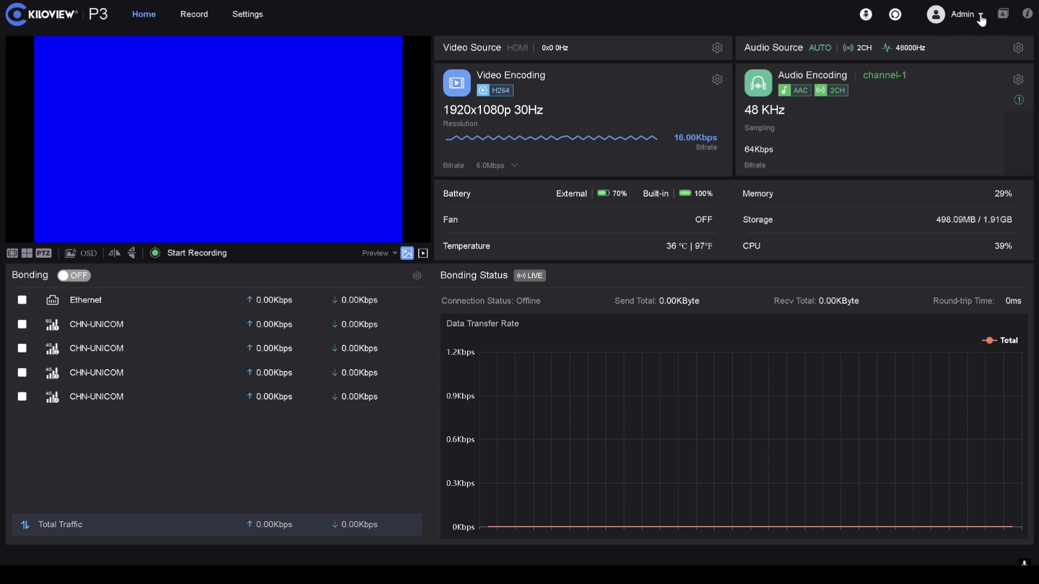
Step: Copy the P3's serial number from its device information panel
left_click(1026, 17)
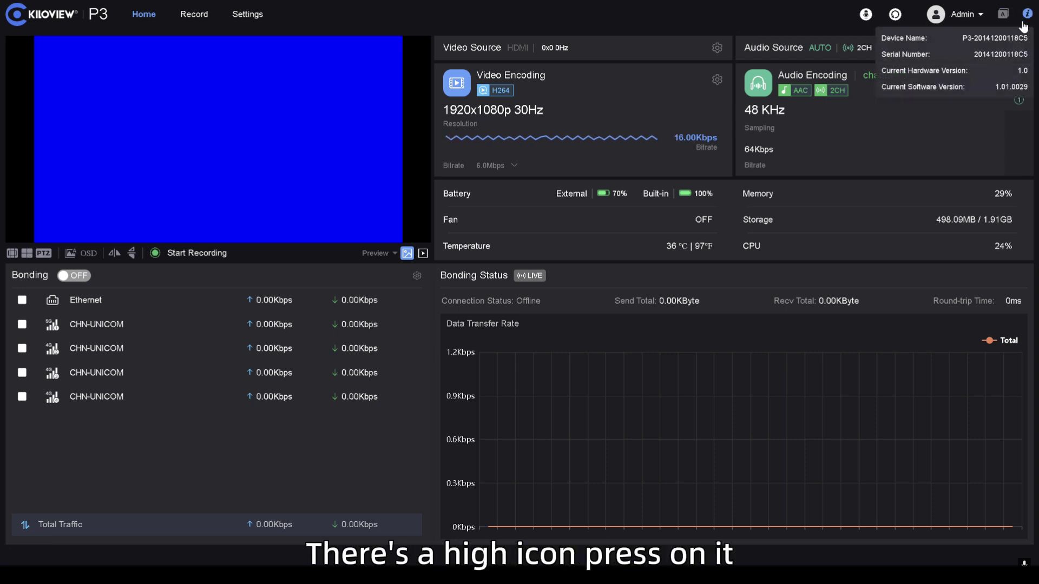
double_click(999, 54)
key("ctrl+c")
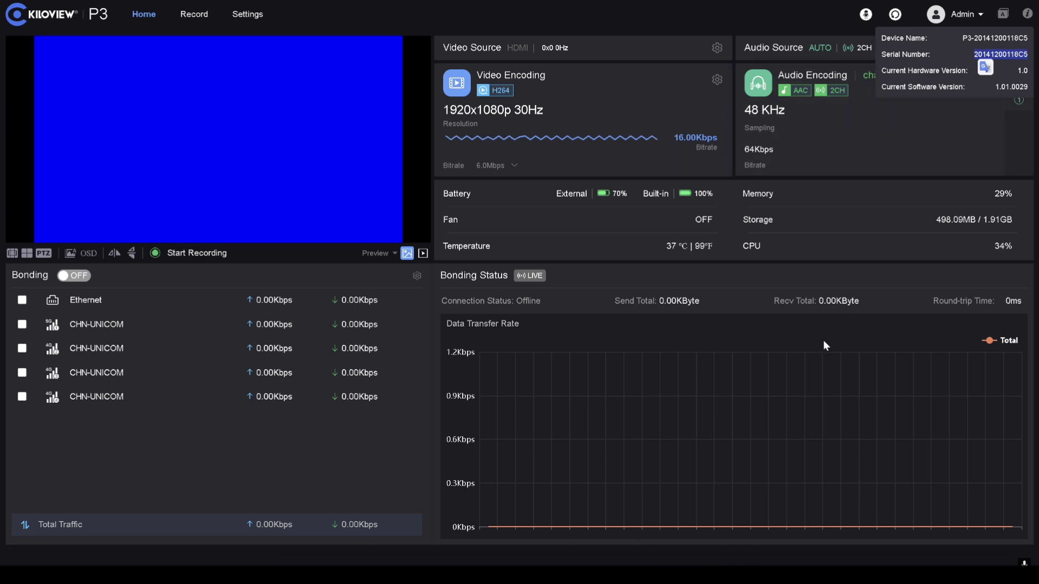
mouse_move(626, 574)
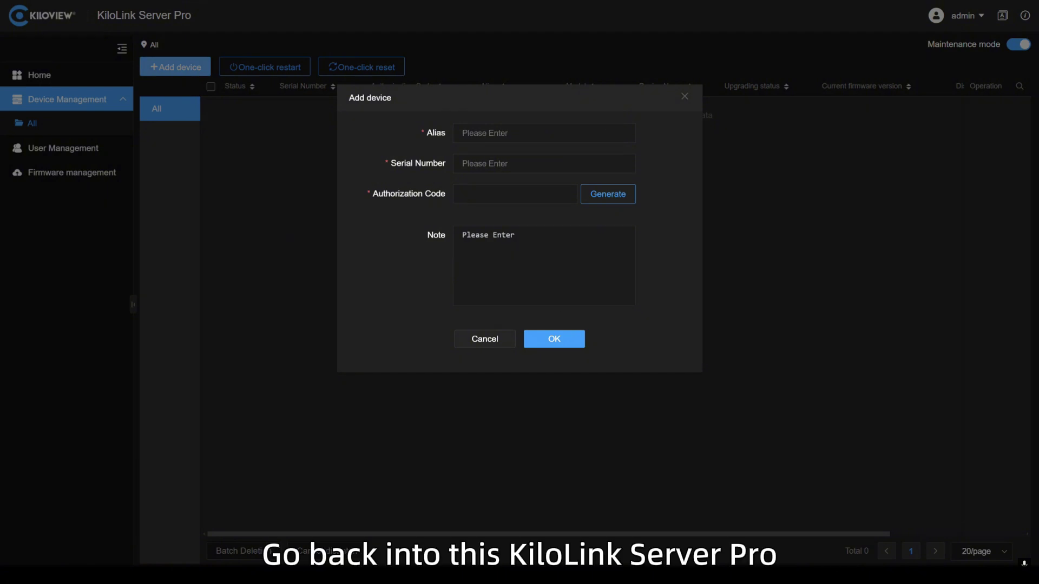
Step: Fill in the P3's serial number and the alias p3
left_click(516, 164)
key("ctrl+v")
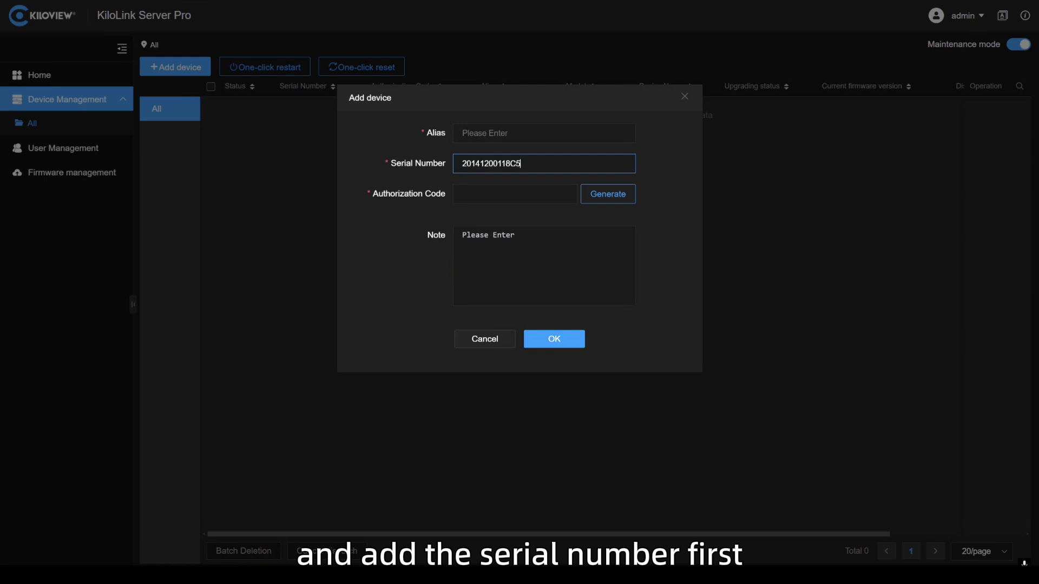
key("ctrl+v")
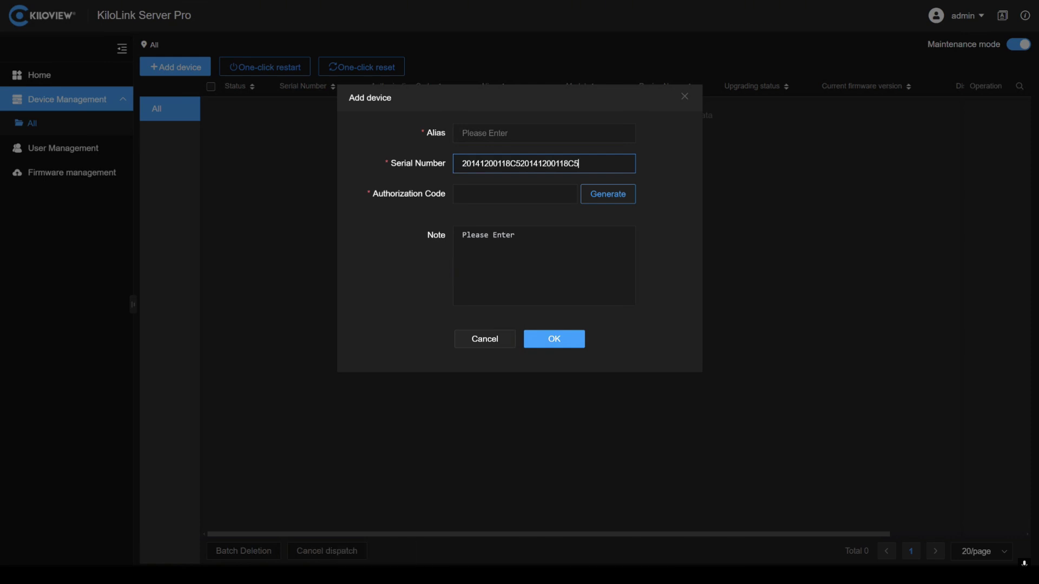
key("ctrl+a")
key("ctrl+v")
left_click(543, 133)
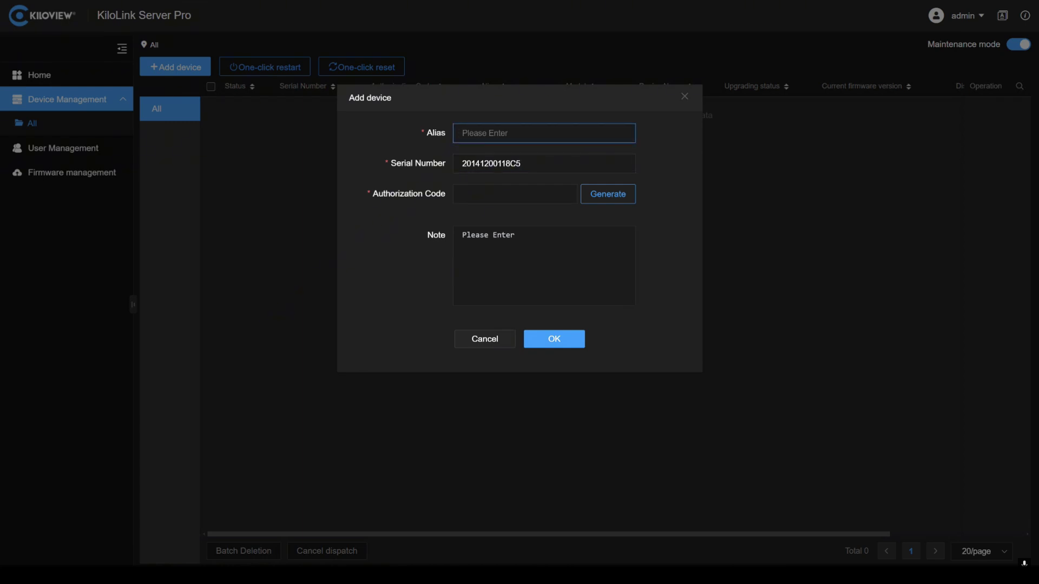
type("p3")
Step: Generate and copy an authorization code, then save the device
left_click(613, 201)
right_click(613, 197)
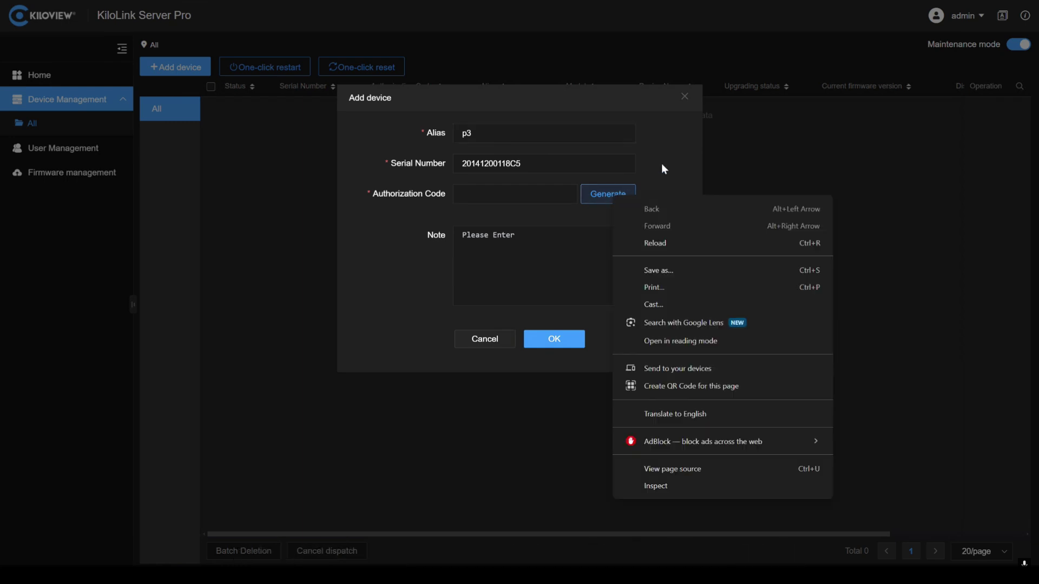
left_click(685, 164)
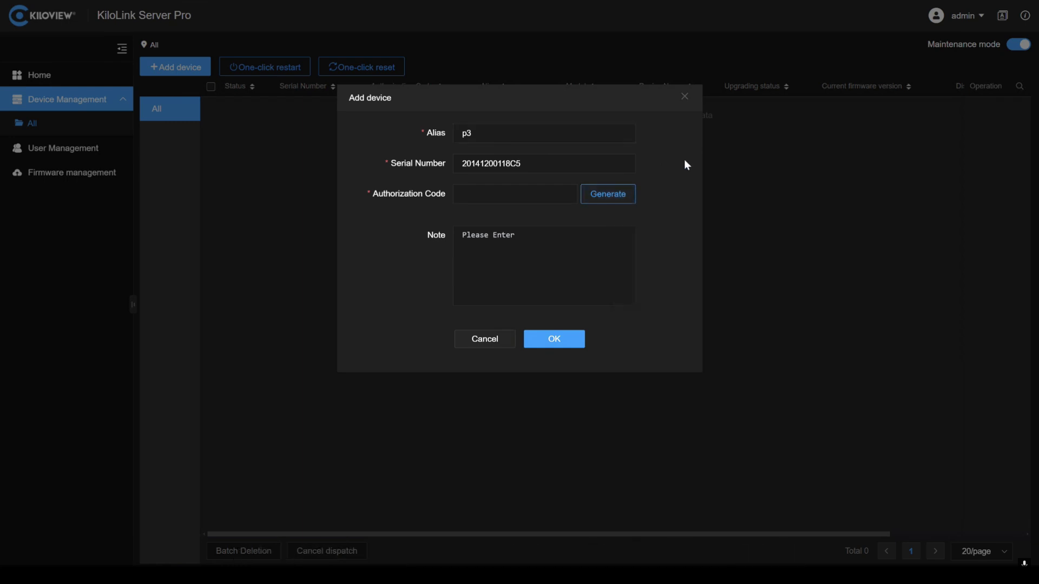
left_click(616, 199)
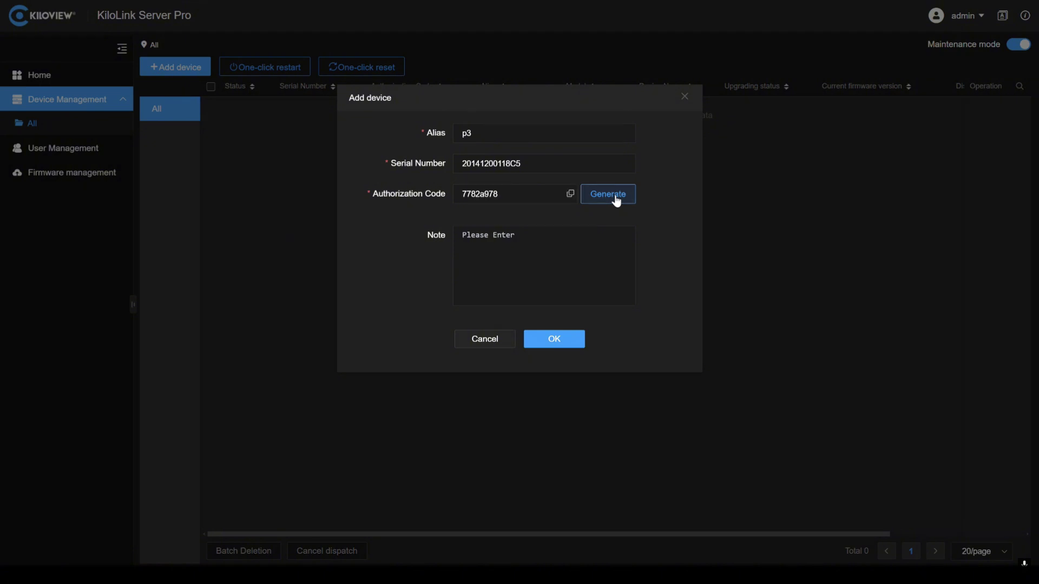
left_click(569, 197)
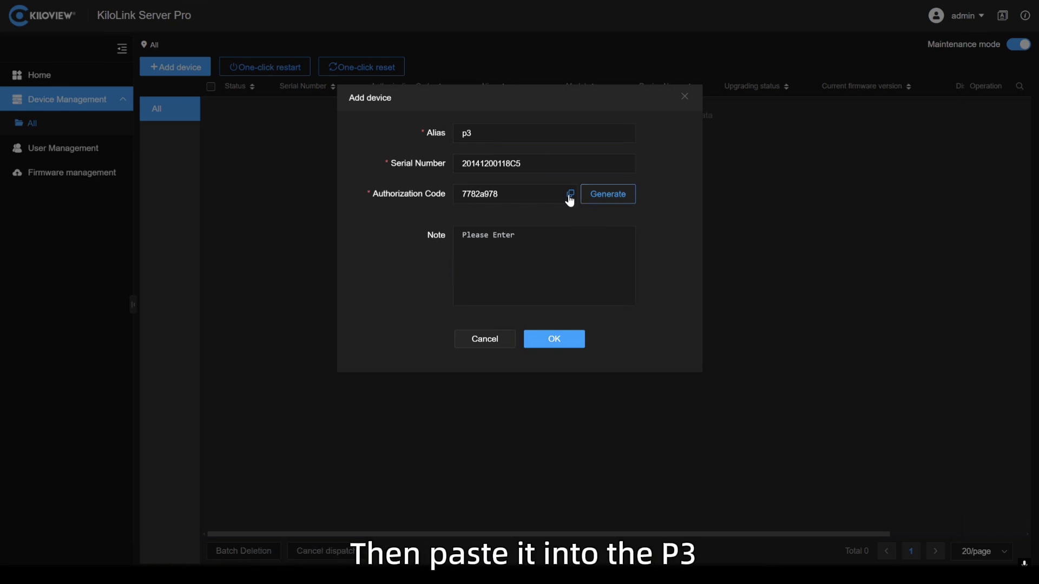
left_click(555, 342)
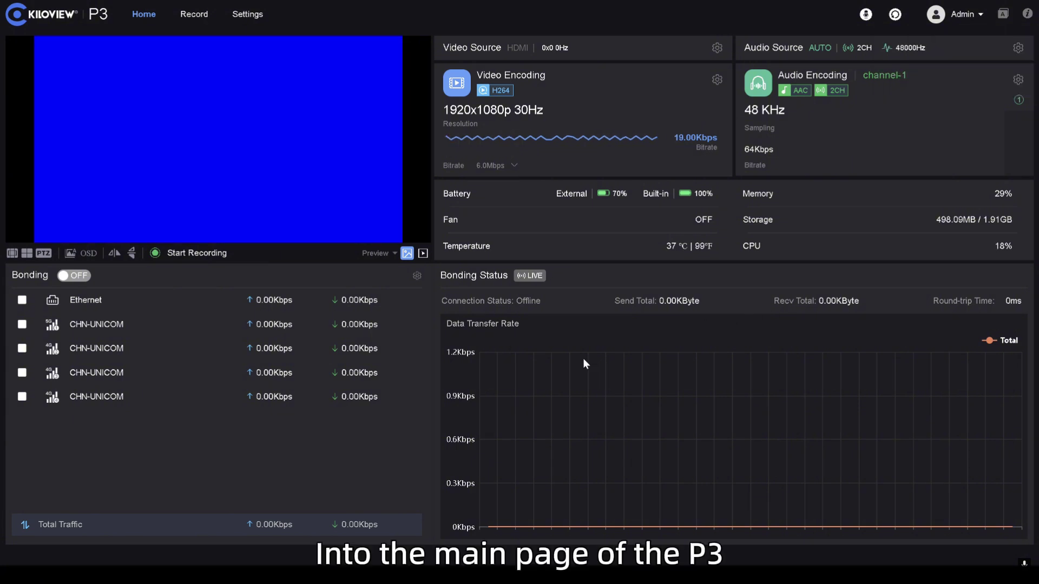
Step: Configure bonding to server 217.198.139.35, port 50000, with the pasted authorization code and bitrate auto adjust OFF
left_click(417, 278)
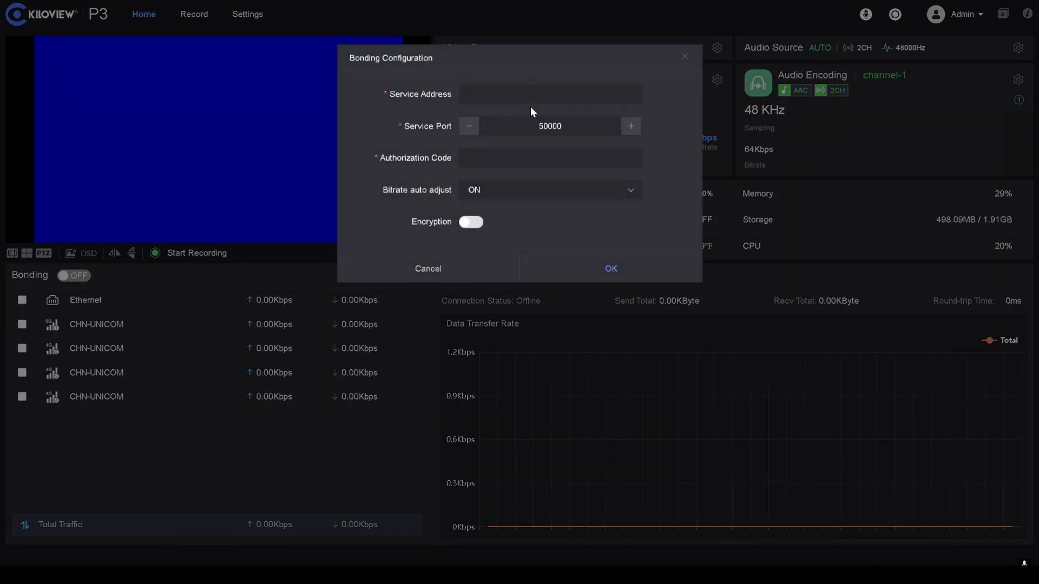
left_click(468, 94)
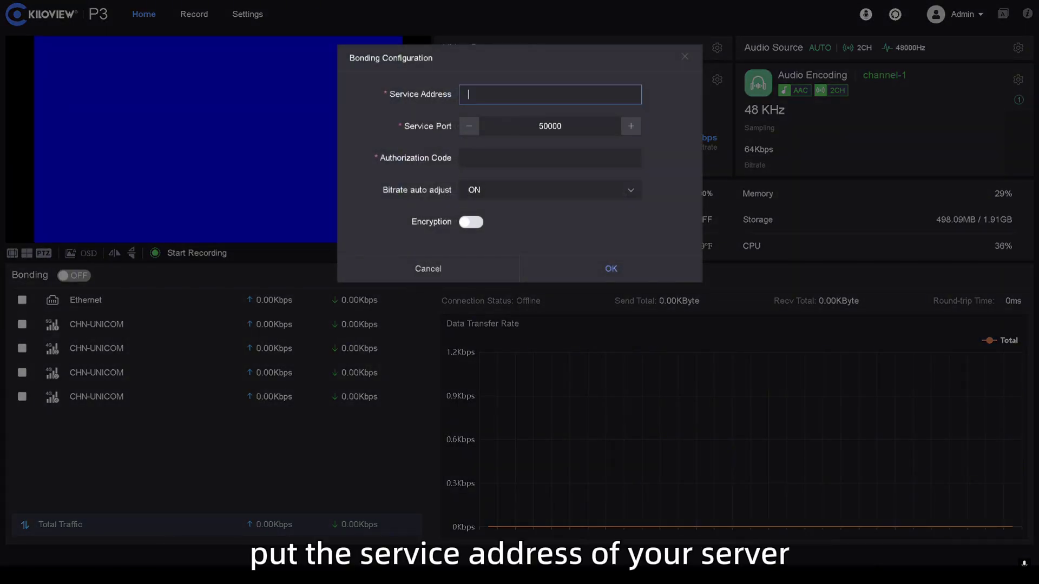
type("217.198")
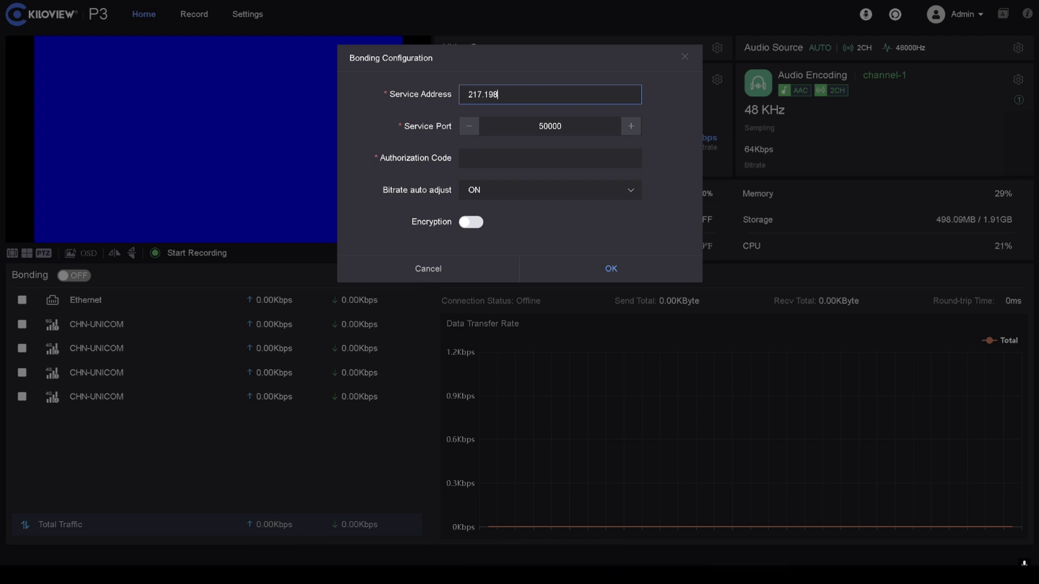
type(".139.35")
left_click(541, 158)
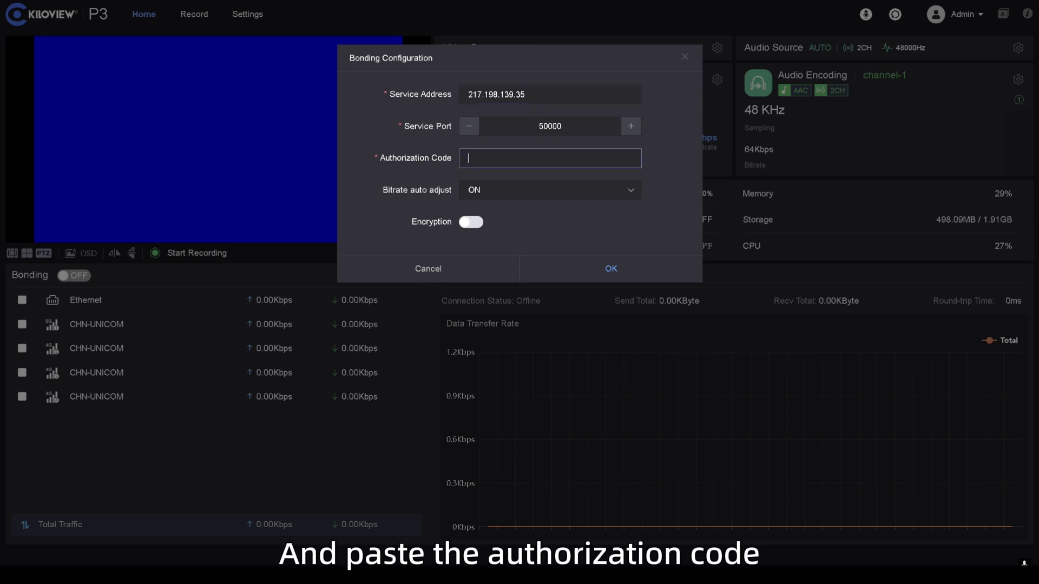
key("ctrl+v")
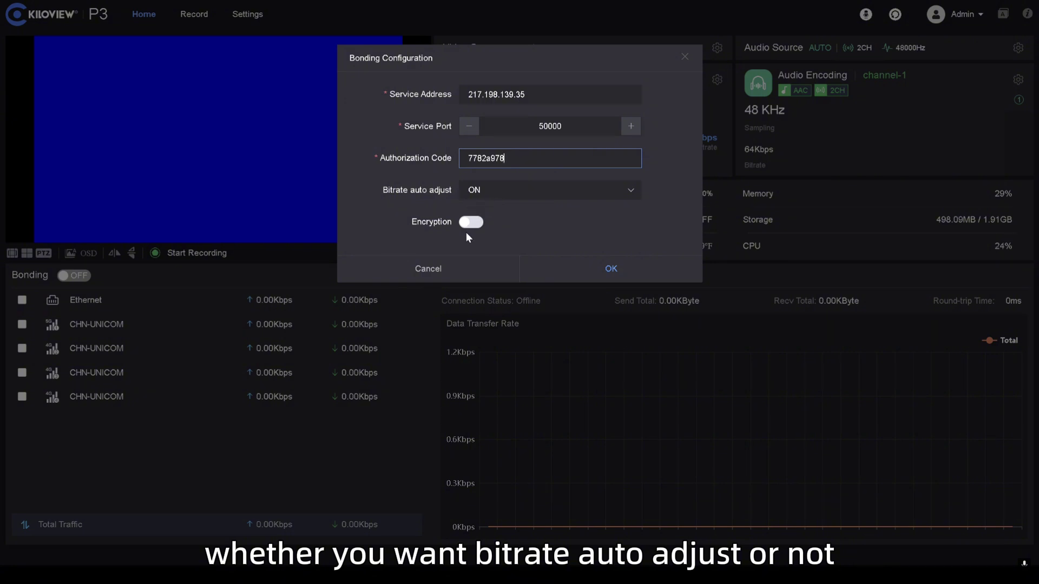
left_click(518, 197)
left_click(513, 216)
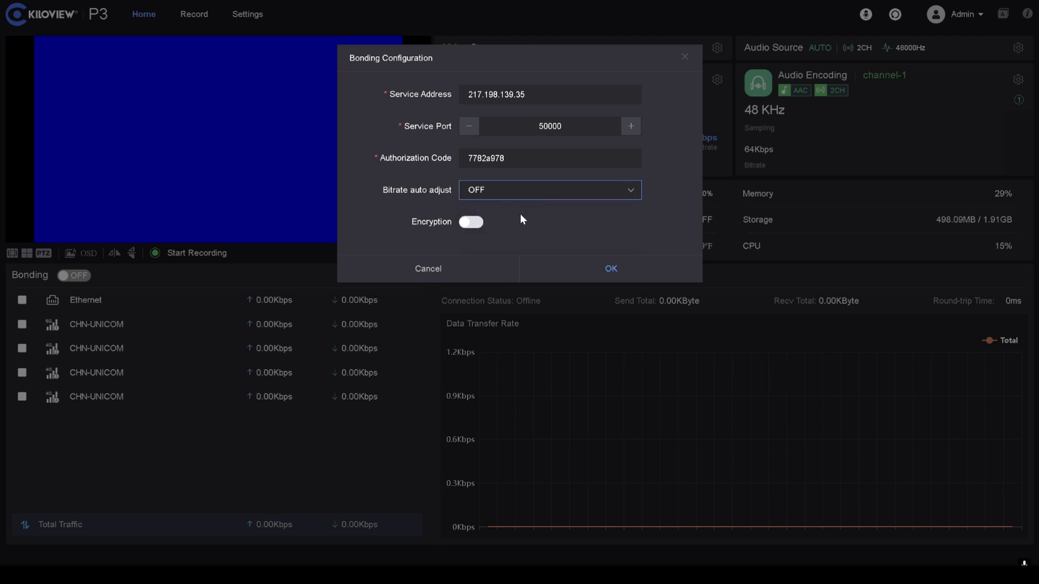
left_click(625, 266)
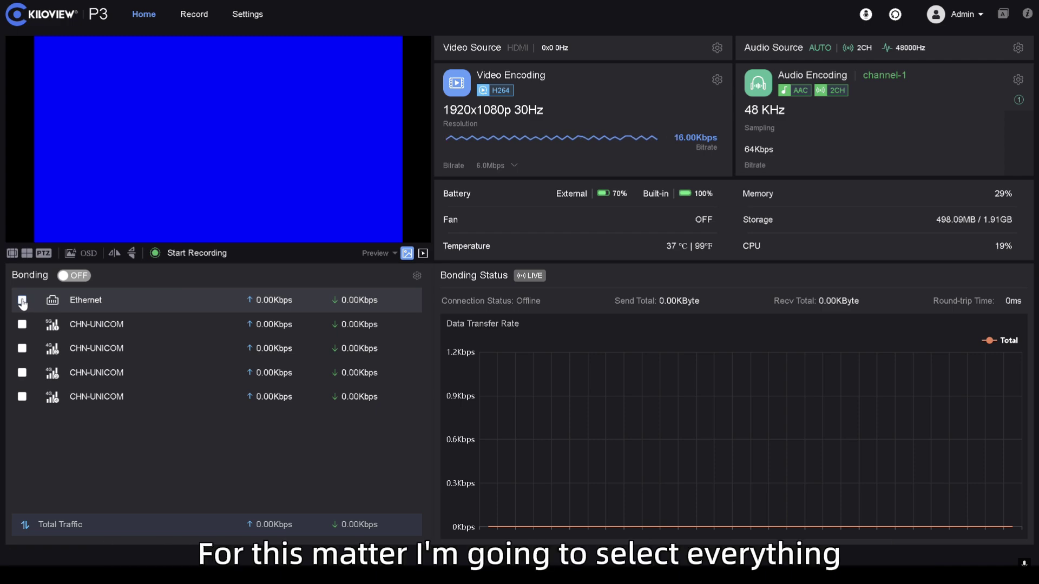
Step: Bond Ethernet plus all four CHN-UNICOM links and switch Bonding on
left_click(22, 301)
left_click(22, 325)
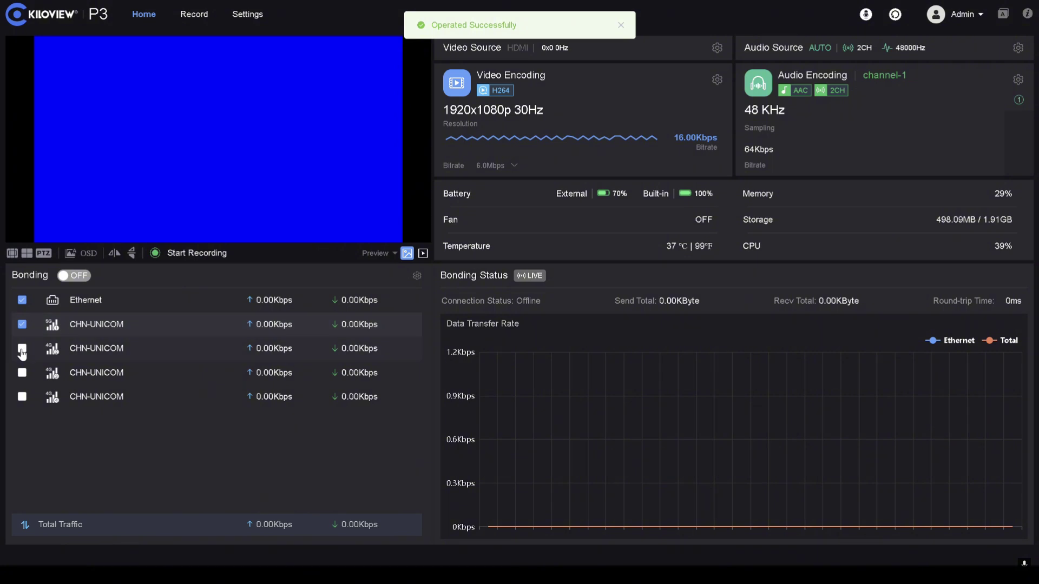
left_click(22, 350)
left_click(22, 374)
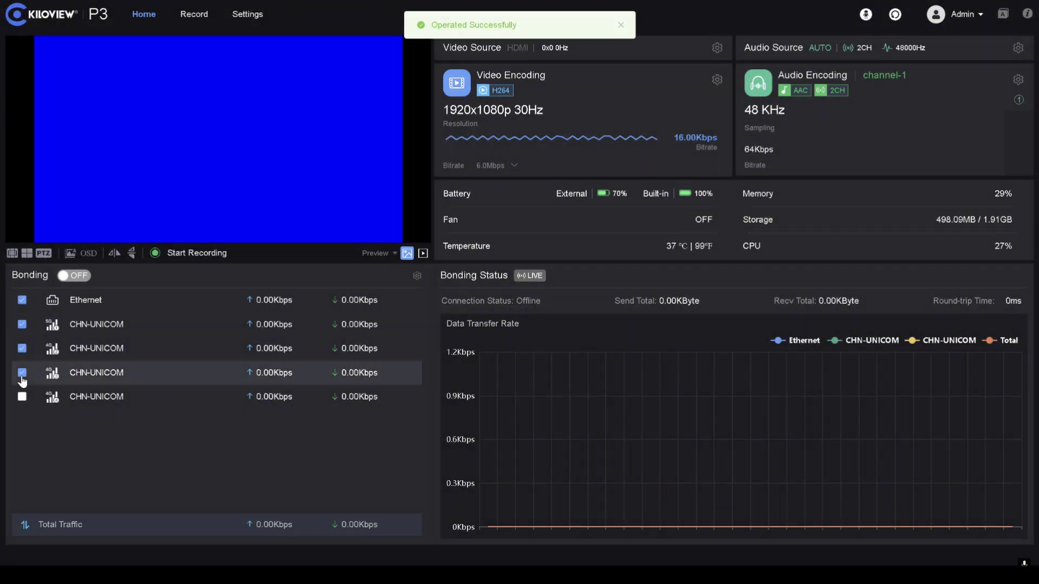
left_click(21, 398)
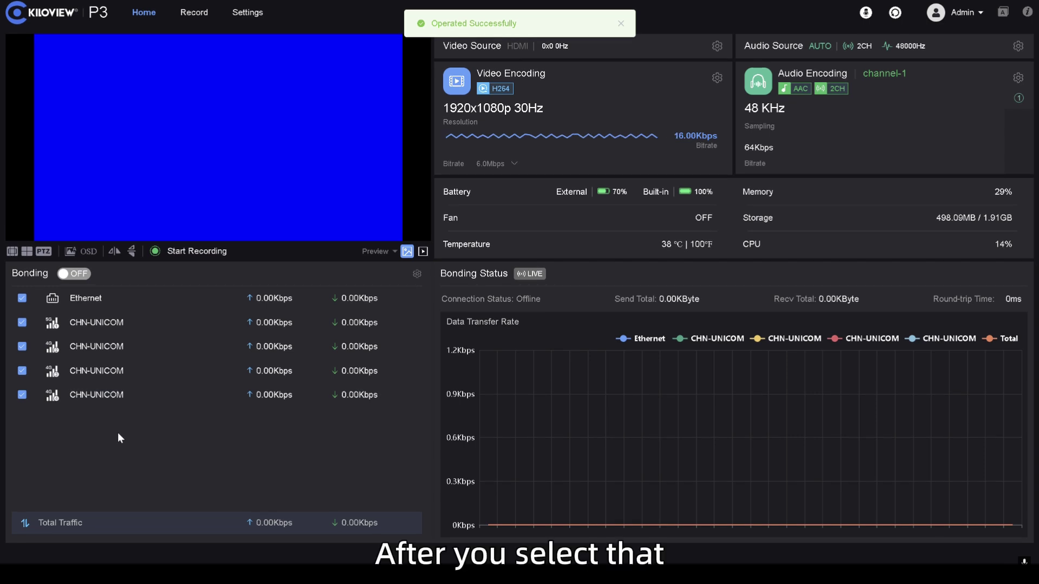
left_click(72, 276)
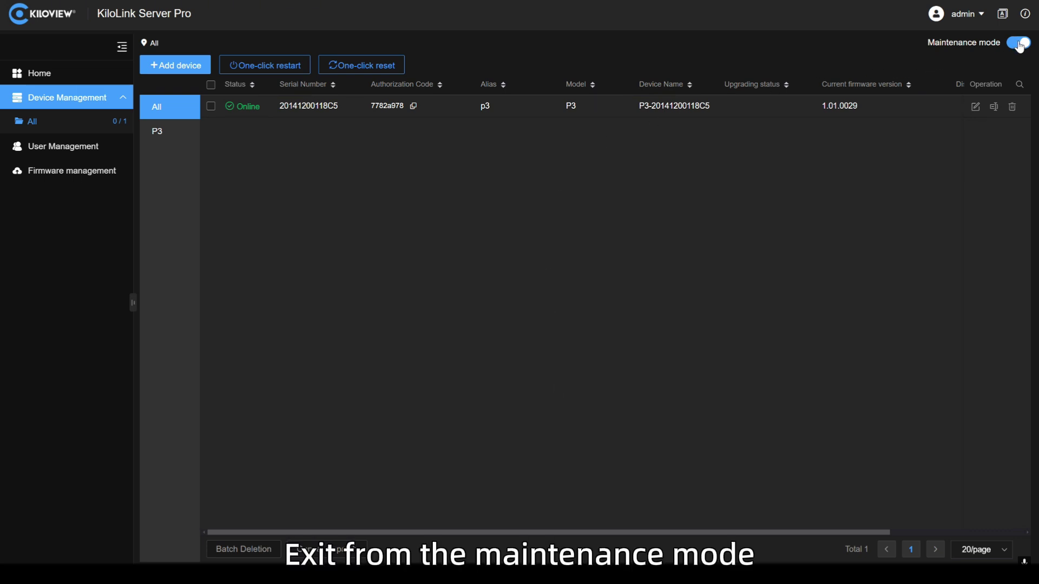
Step: Turn off Maintenance mode and expand p3's CH1 channel to view encoding and link status
left_click(1019, 44)
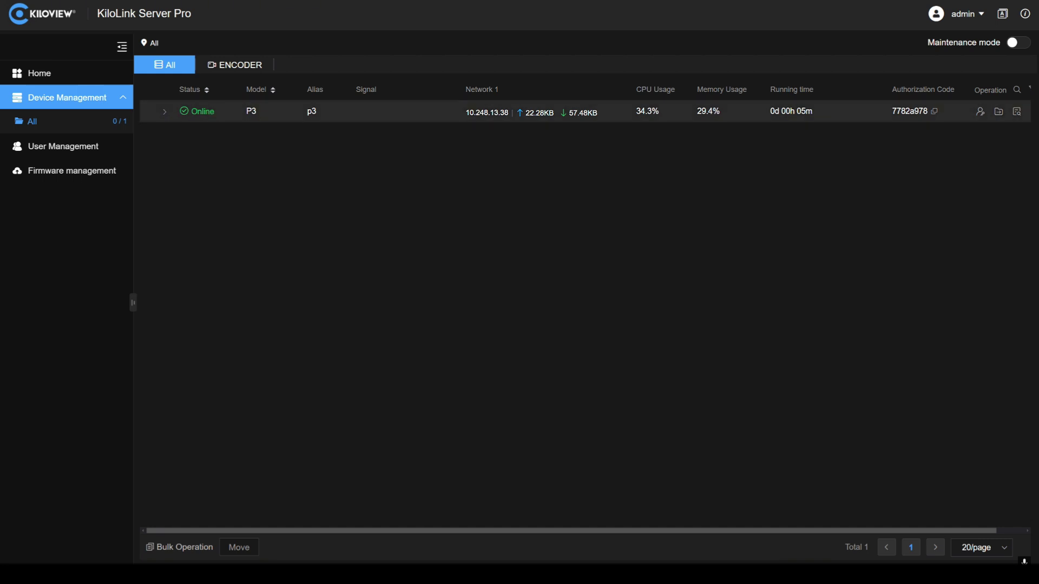
left_click(164, 113)
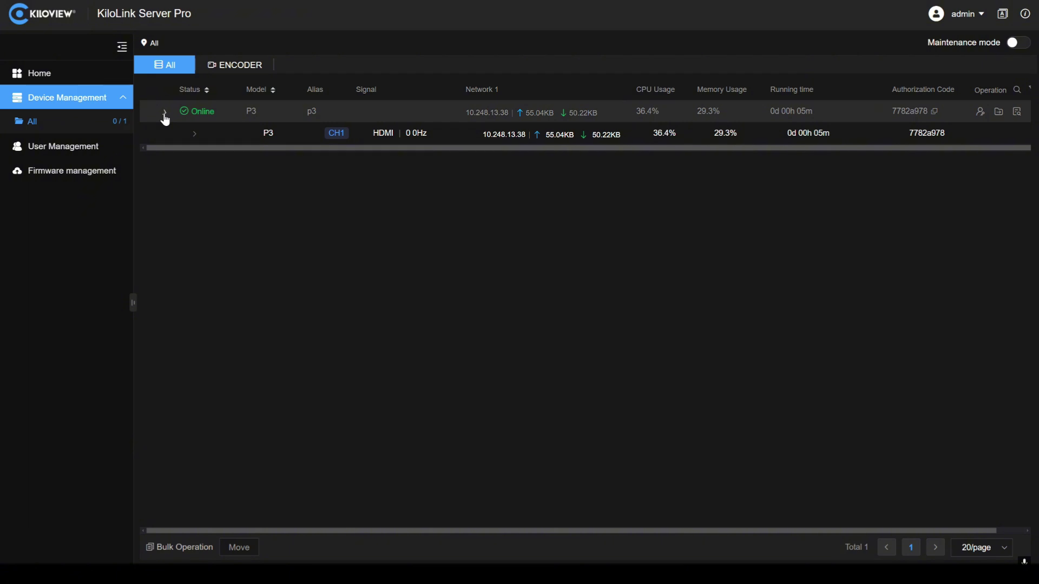
left_click(193, 135)
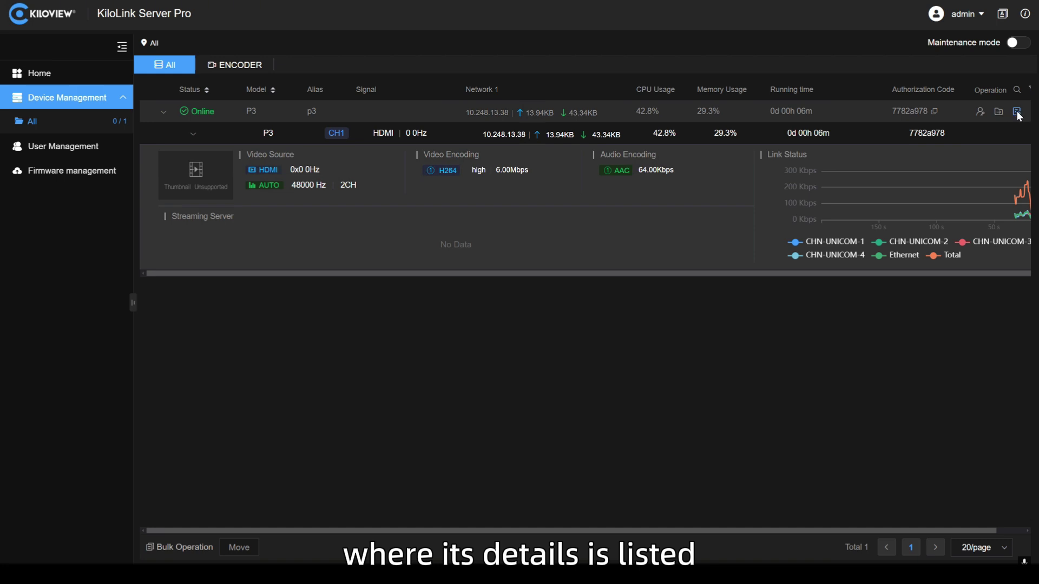
Step: Open p3's remote dashboard, review it, and return to the device list
left_click(1017, 112)
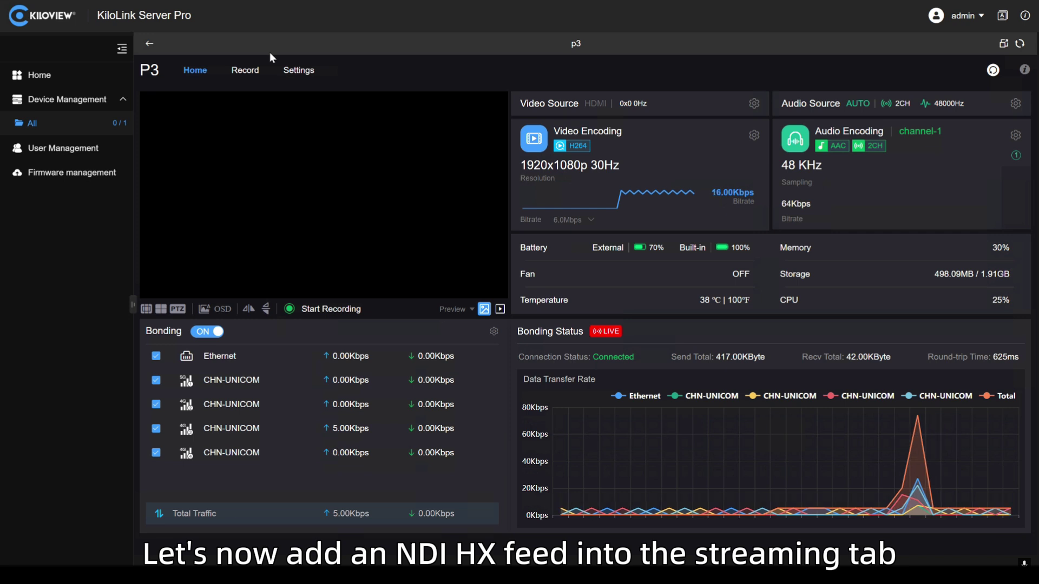
left_click(147, 46)
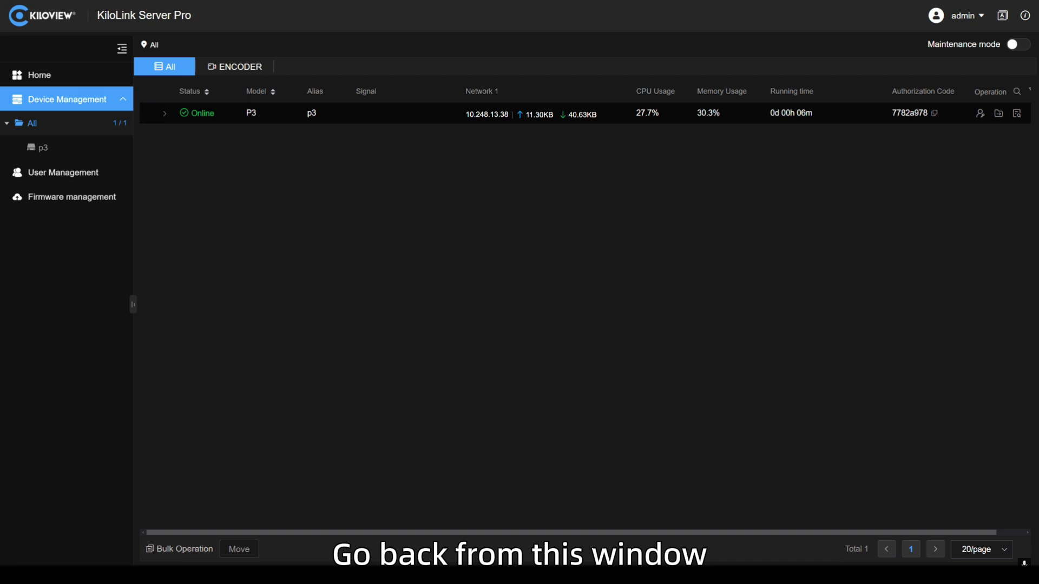
Step: Expand p3 and its CH1 row, then open the device's Streaming Services details
left_click(163, 119)
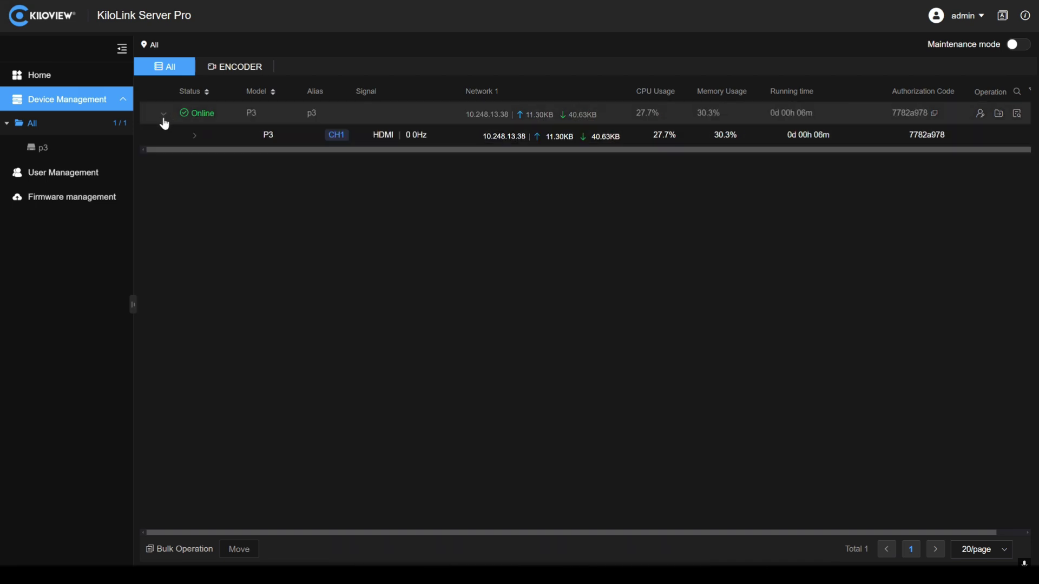
left_click(194, 137)
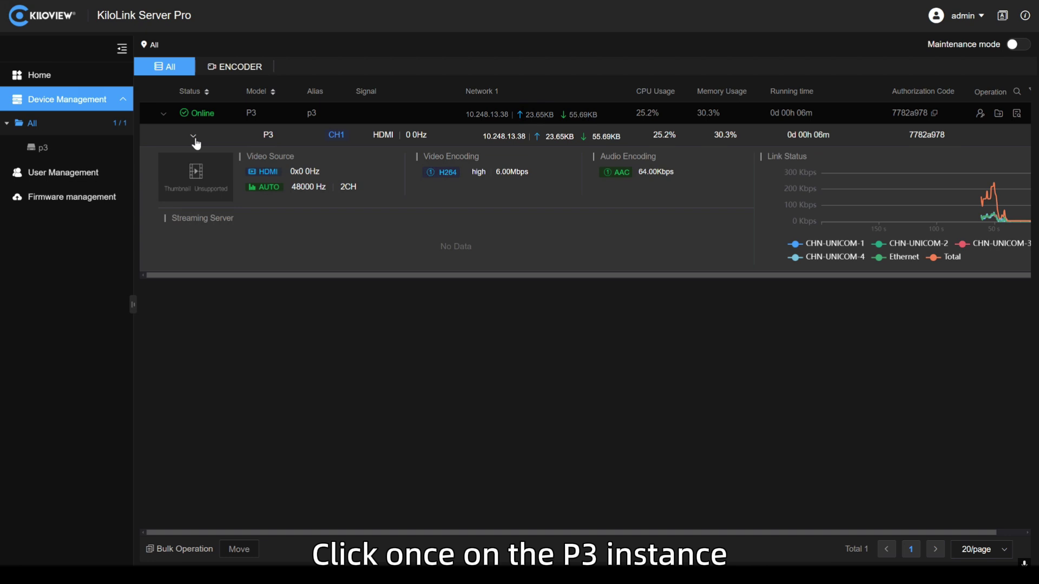
left_click(204, 174)
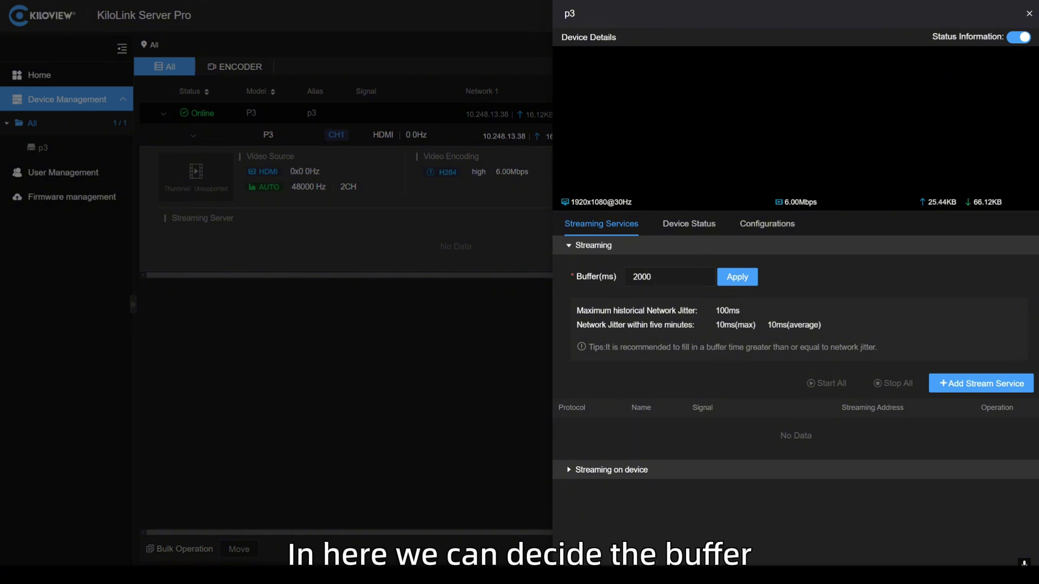
Step: Add an NDI|HX stream service named p3 with NDI channel name p3
left_click(991, 384)
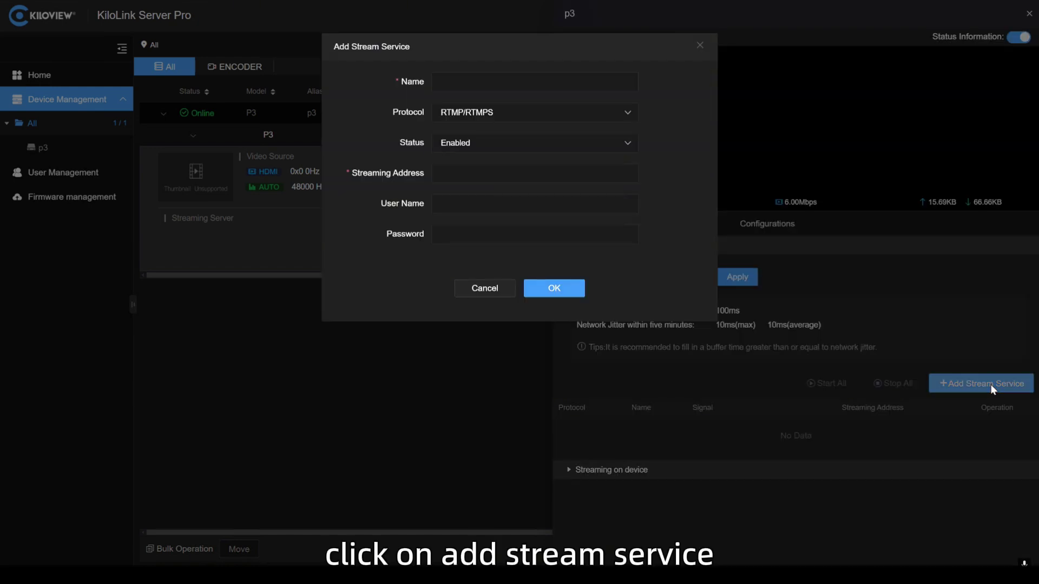
left_click(568, 113)
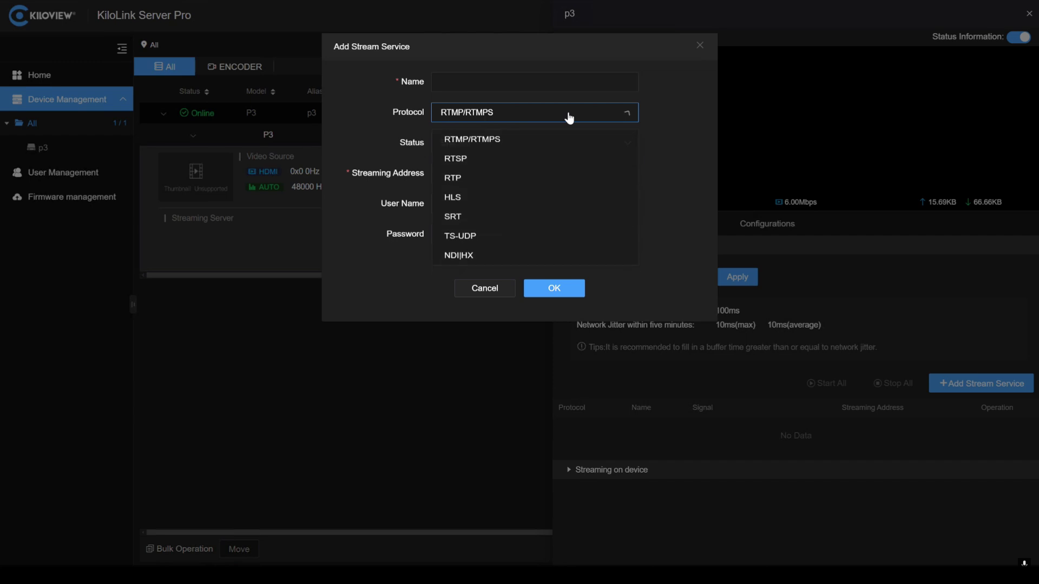
left_click(521, 265)
left_click(487, 81)
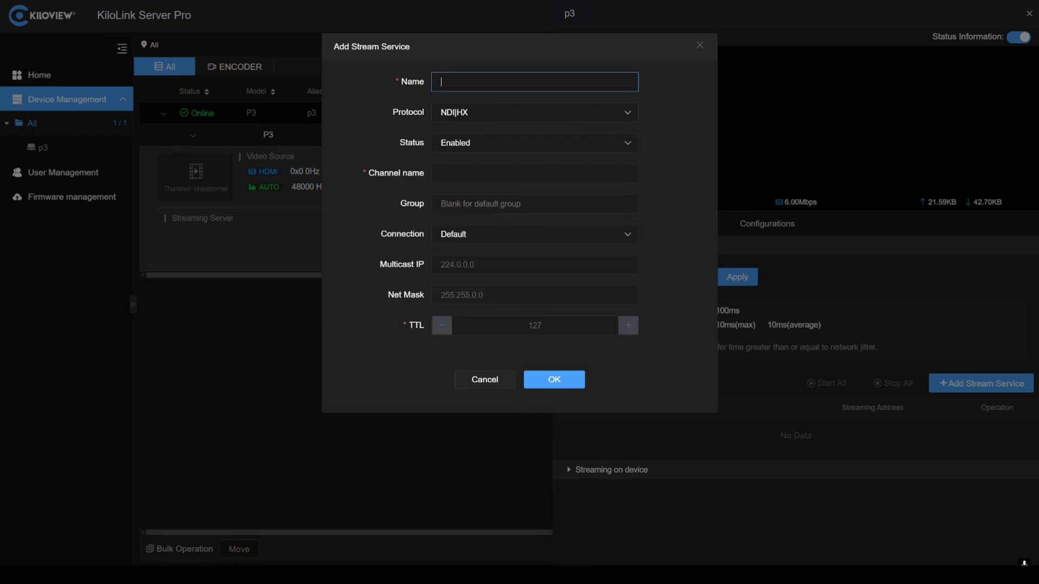
type("p3")
left_click(460, 174)
type("p3")
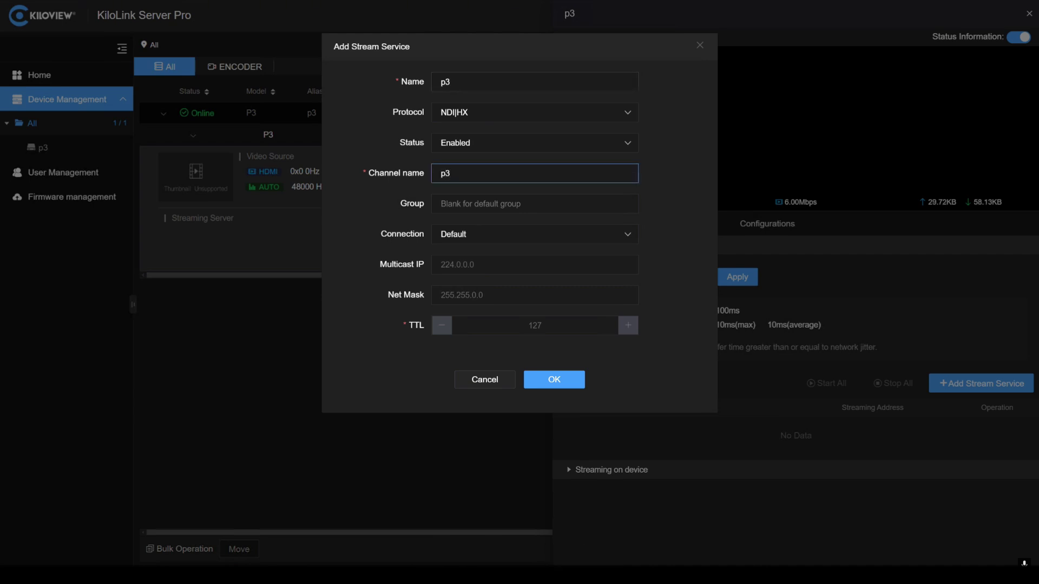
left_click(563, 383)
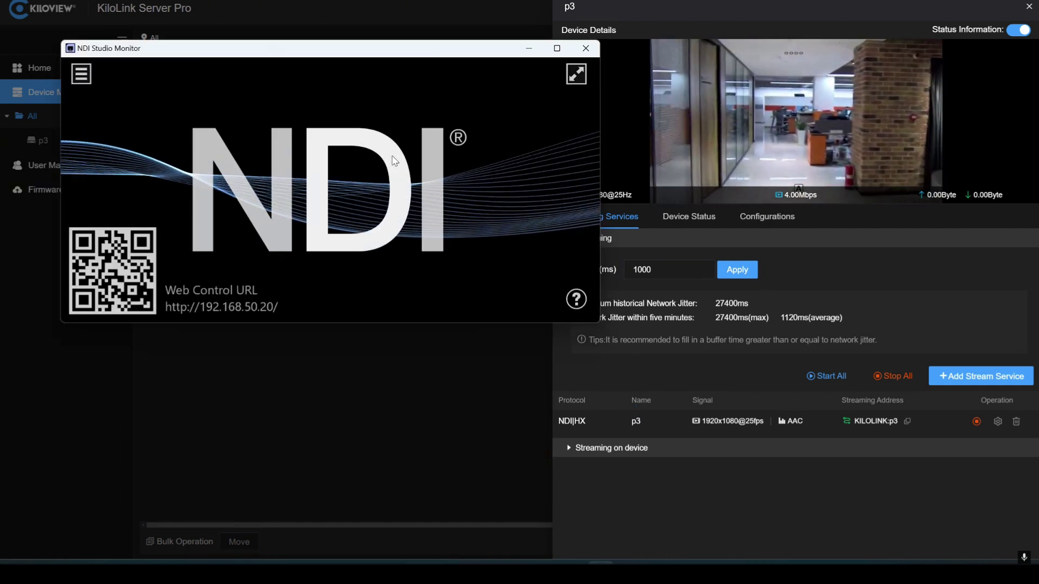
right_click(395, 161)
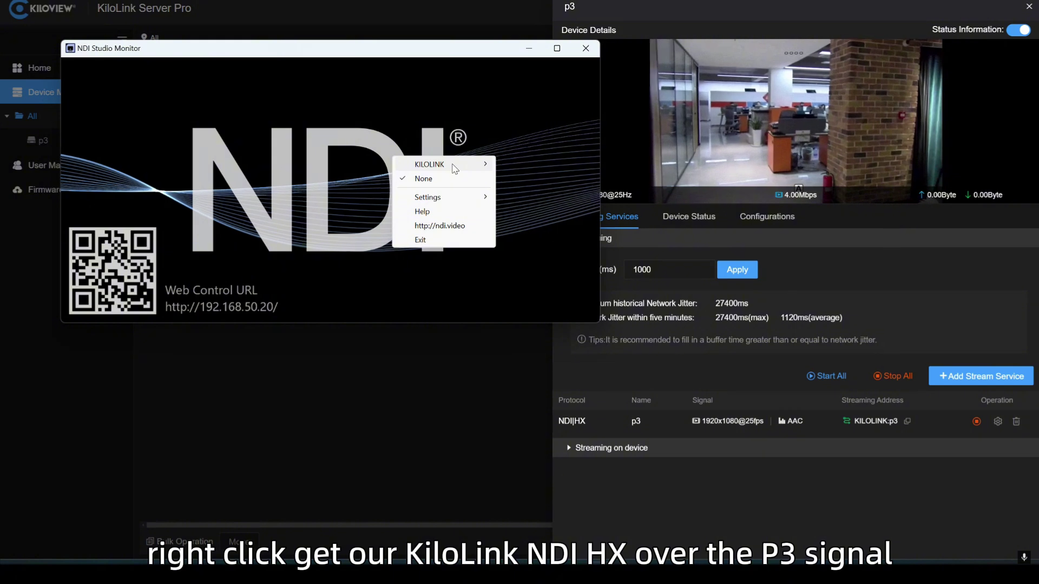
left_click(521, 164)
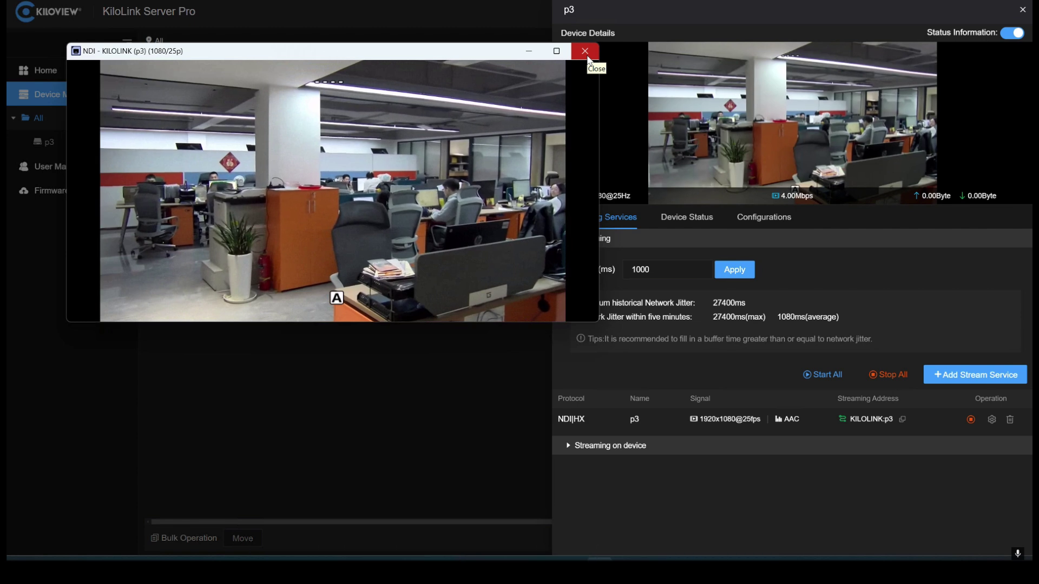
Step: Close the NDI Studio Monitor preview window, leaving the p3 NDI|HX stream running
left_click(585, 52)
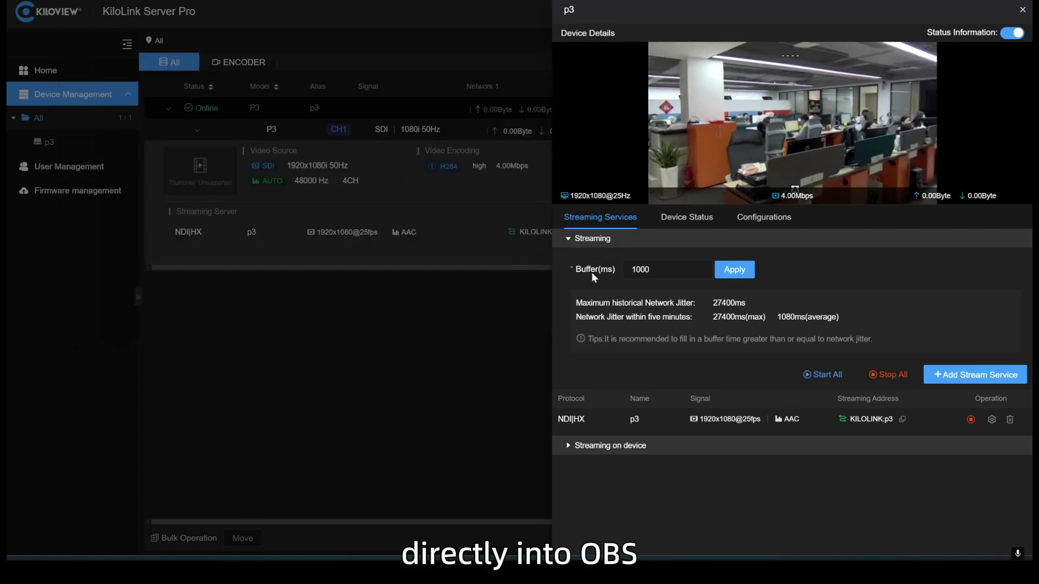